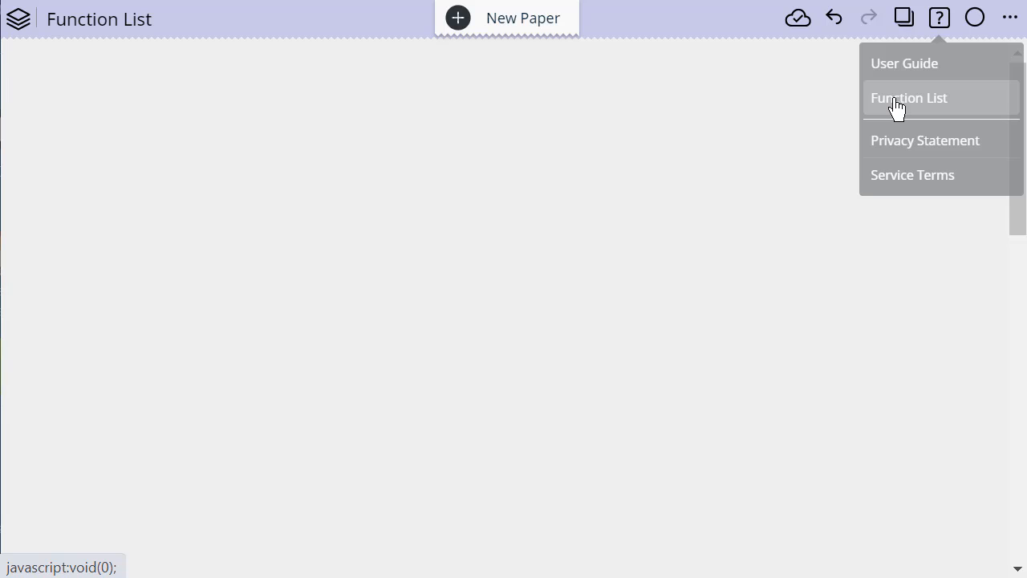
Open the Function List help page, look through its categories and go to the Logarithmic Function section
left_click(897, 109)
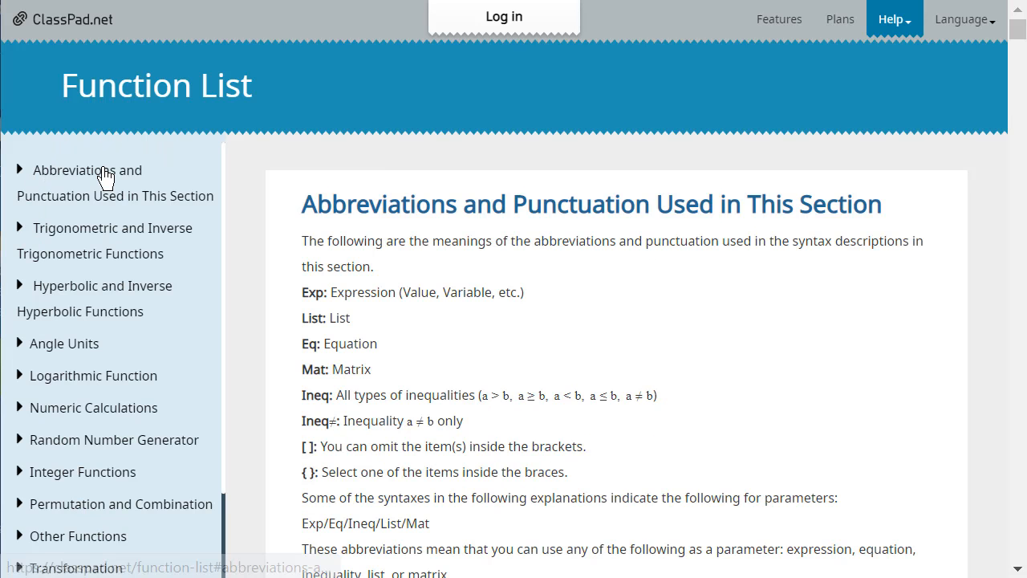
scroll(92, 418, "down", 1)
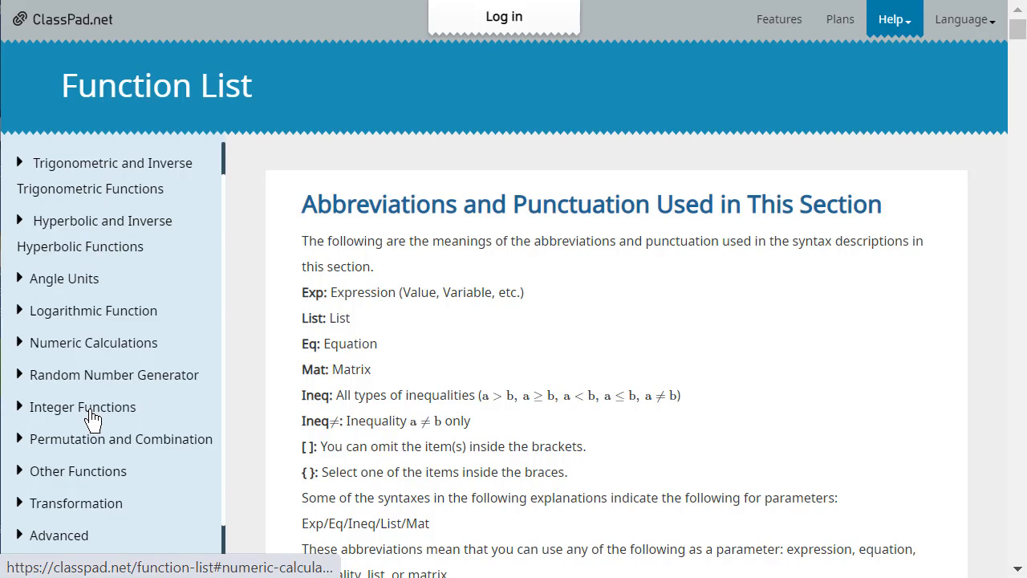
scroll(90, 416, "down", 2)
scroll(88, 415, "up", 3)
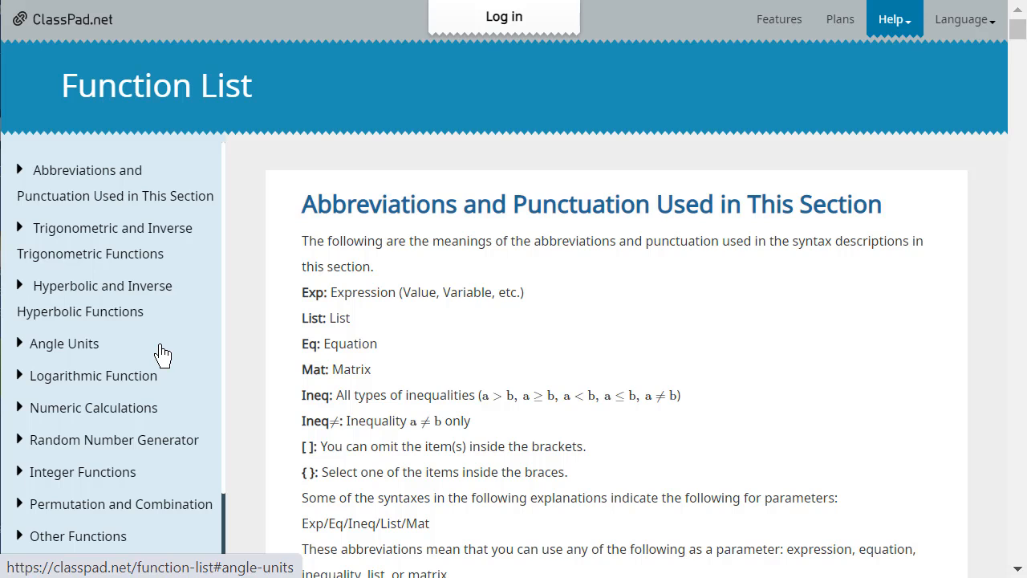
scroll(160, 353, "down", 3)
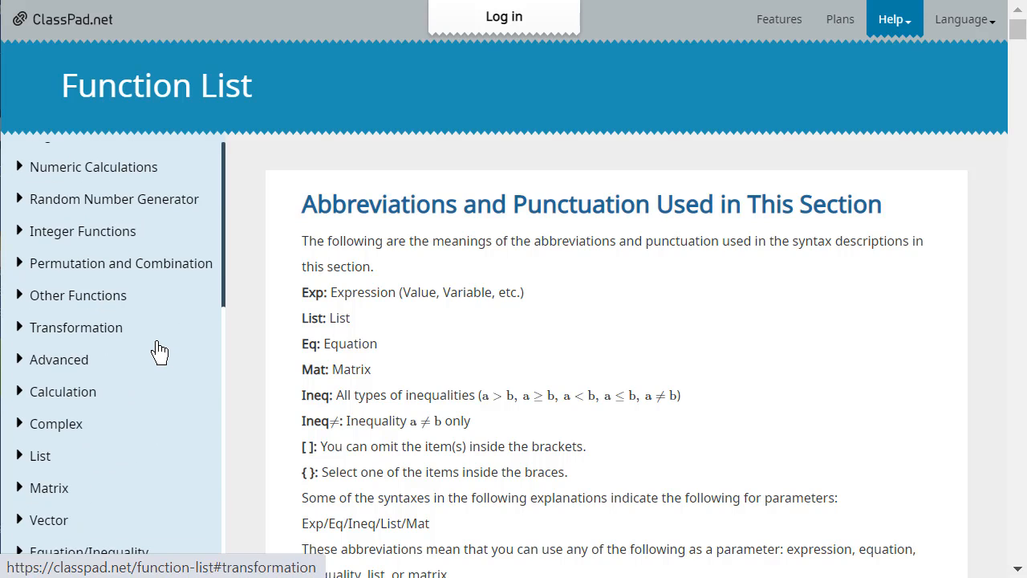
scroll(120, 337, "up", 2)
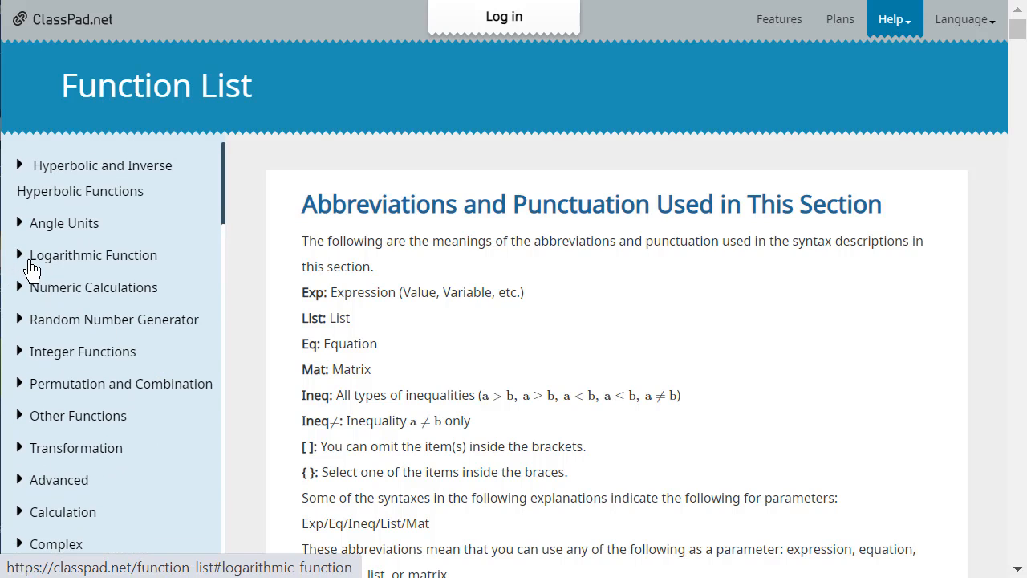
left_click(73, 265)
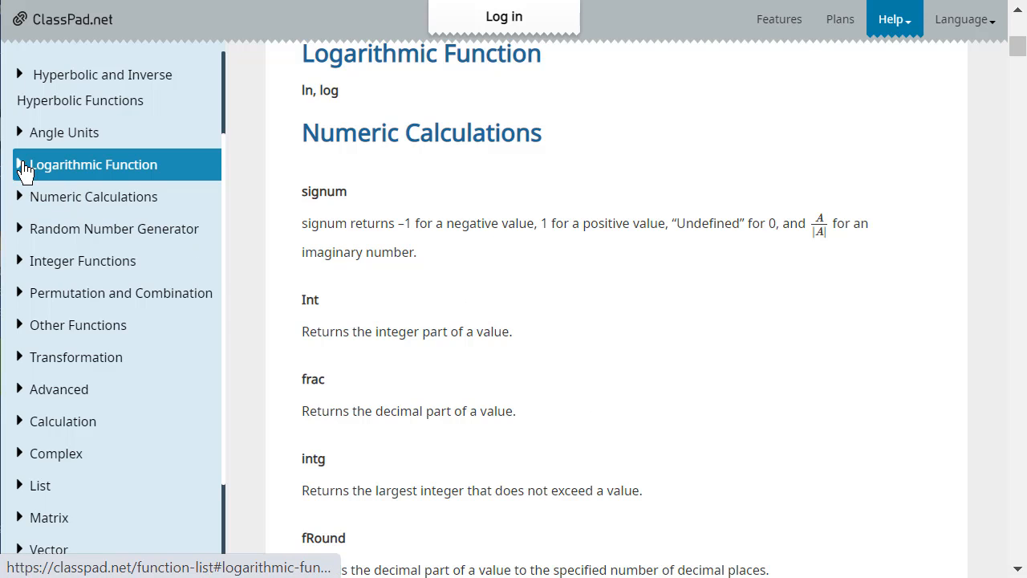
Expand the Complex category in the Function List and read through its function descriptions and syntax
scroll(75, 248, "down", 3)
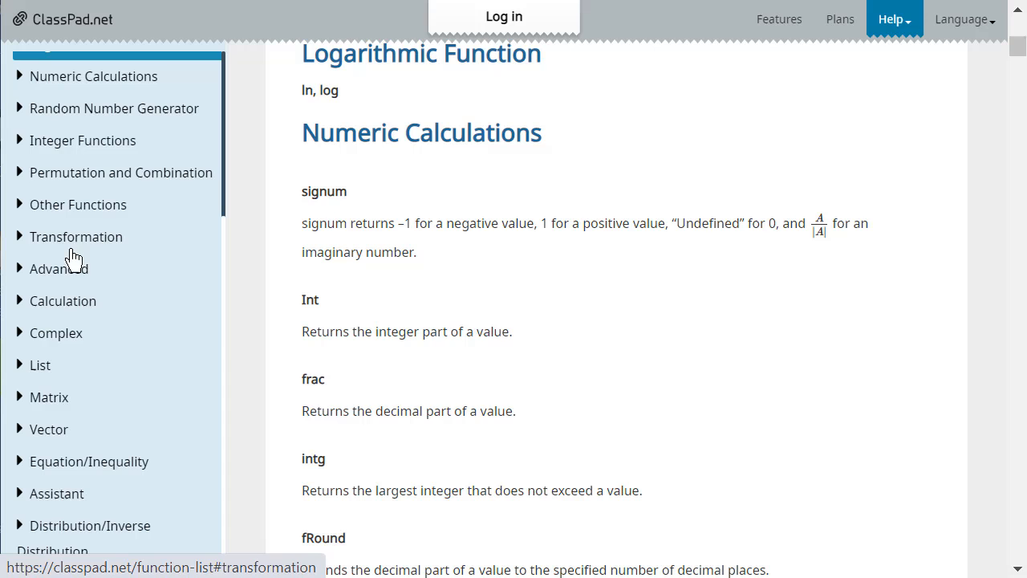
left_click(19, 340)
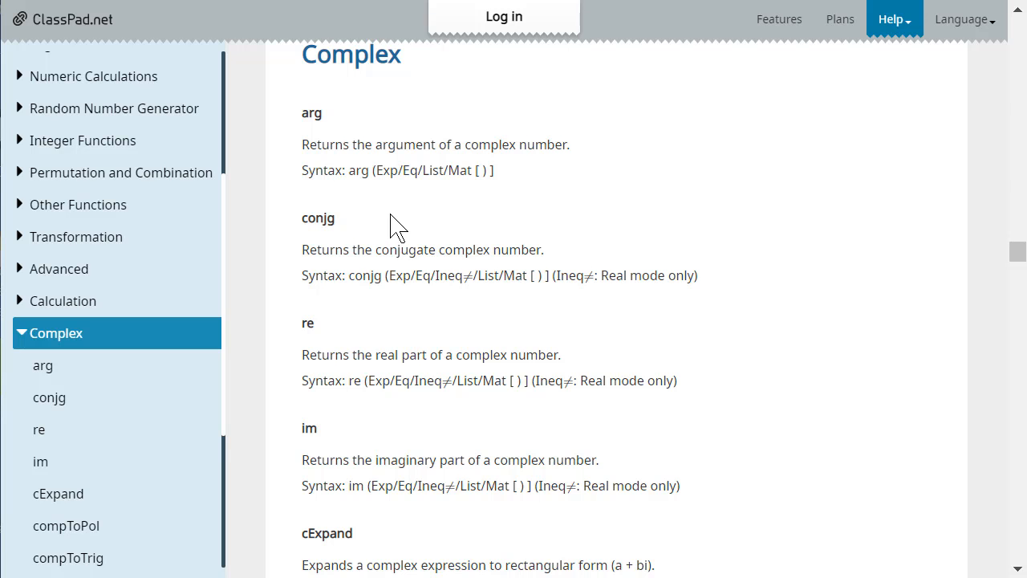
scroll(574, 322, "down", 5)
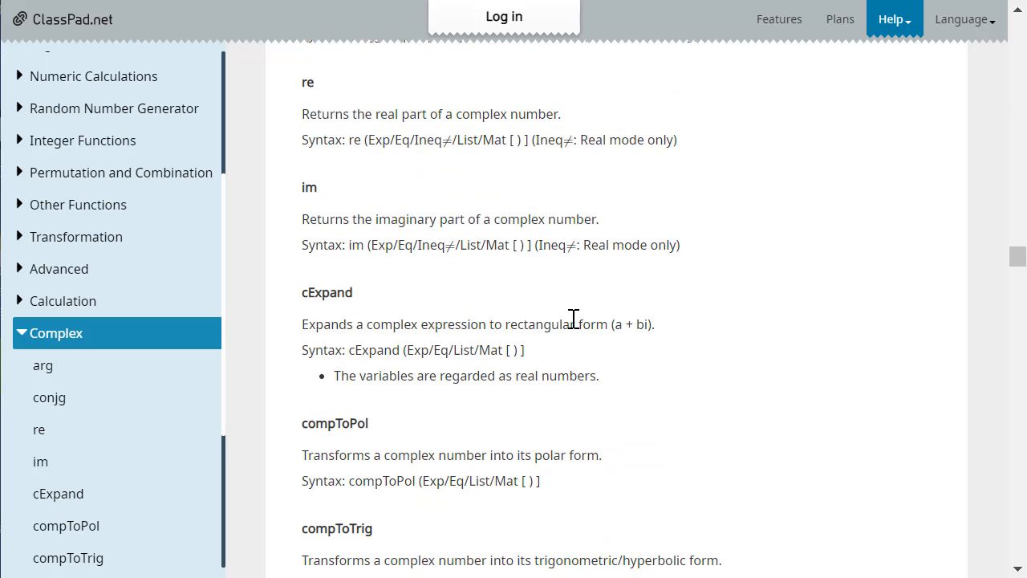
scroll(573, 319, "down", 1)
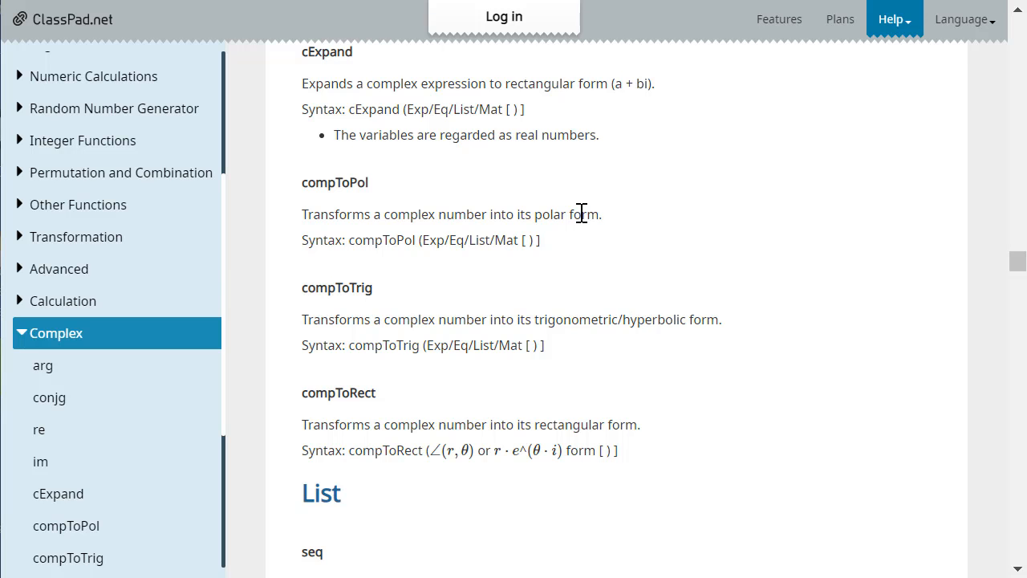
scroll(555, 232, "down", 8)
scroll(489, 246, "down", 2)
scroll(489, 246, "up", 5)
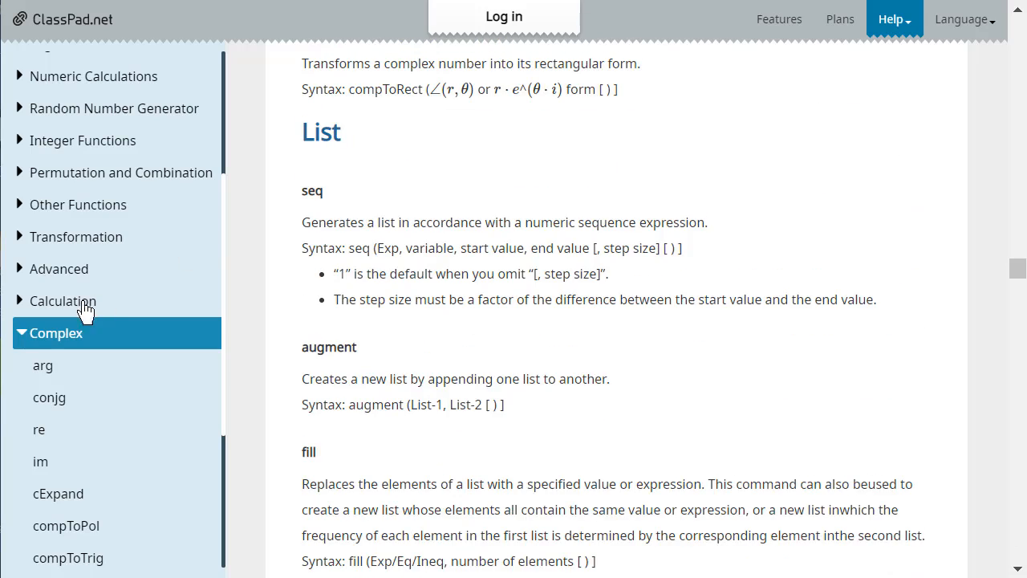
Collapse the Complex category, view the Vector category's functions and collapse it again
left_click(21, 332)
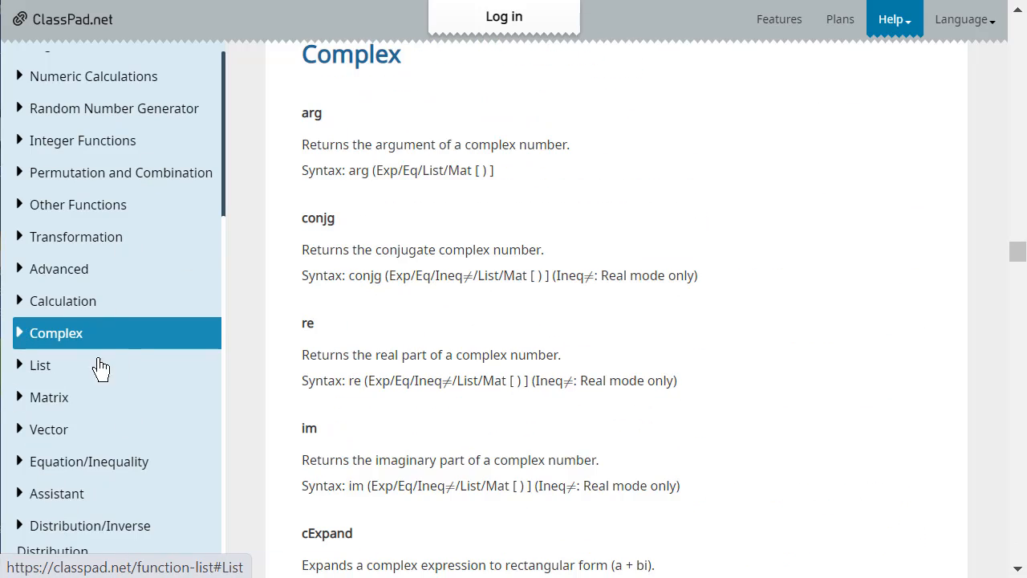
left_click(23, 443)
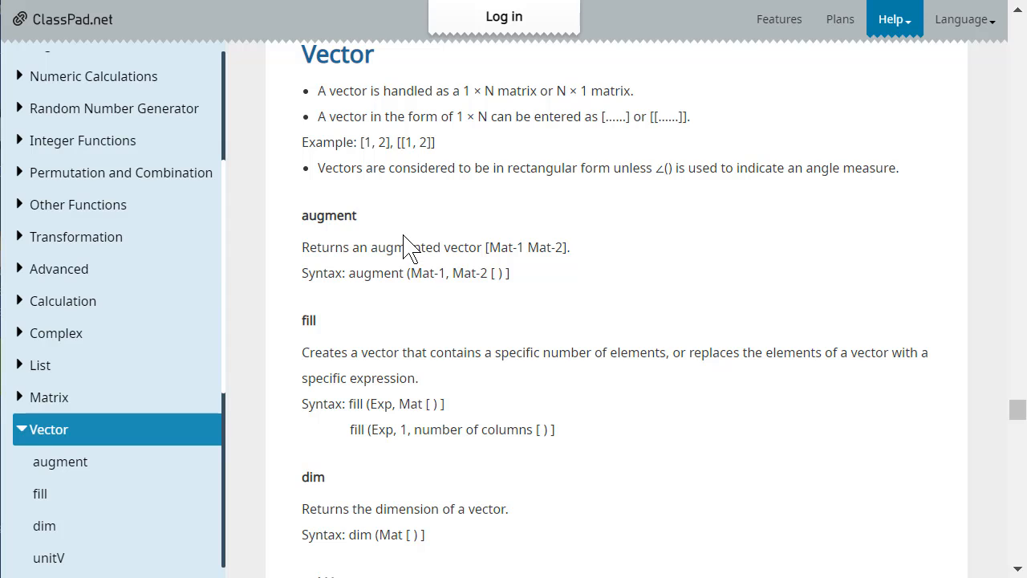
left_click(24, 431)
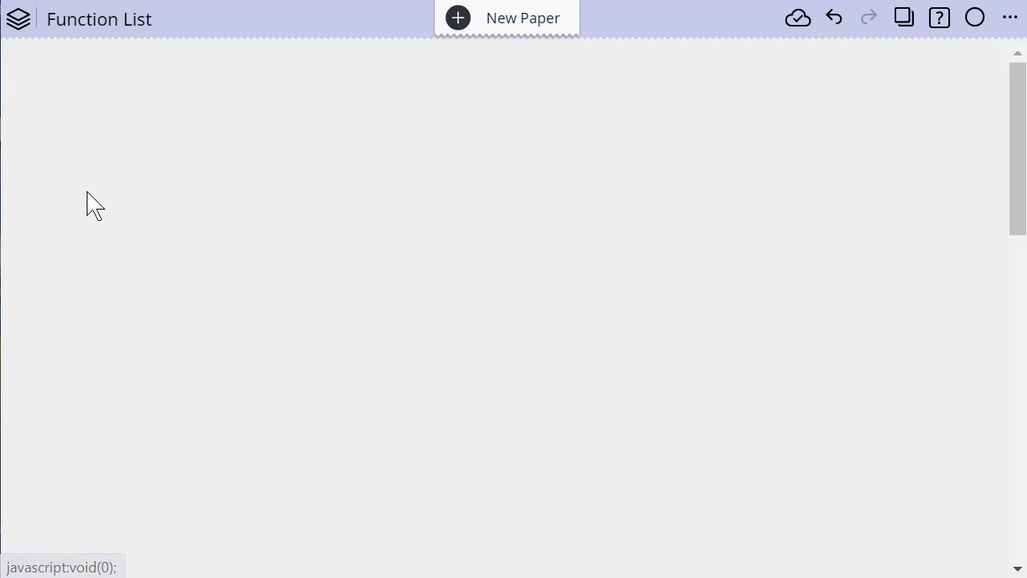
Add a Calculate note to the Function List paper and define the list practice:={1,2,3,4,5,6}
left_click(72, 97)
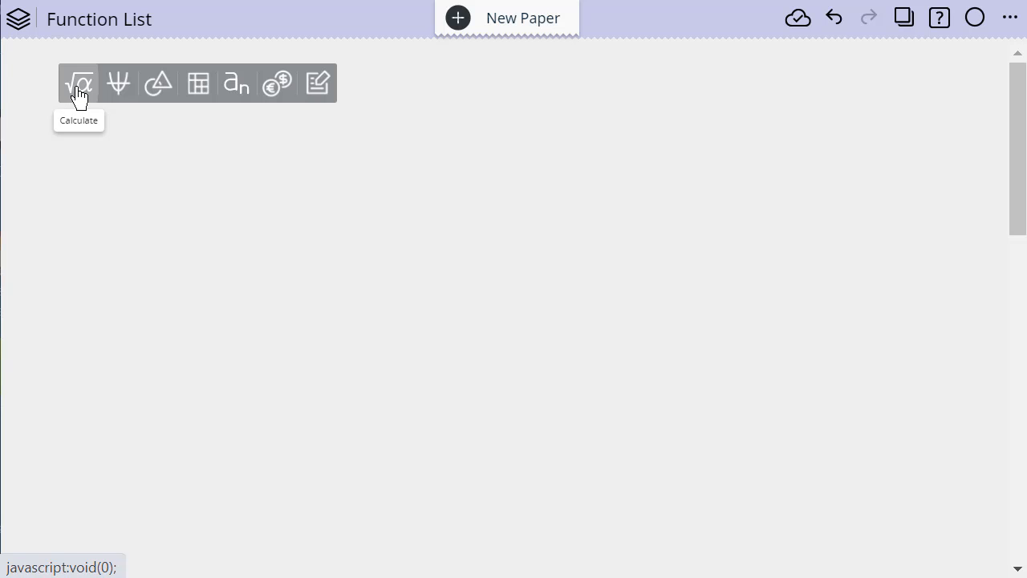
left_click(79, 95)
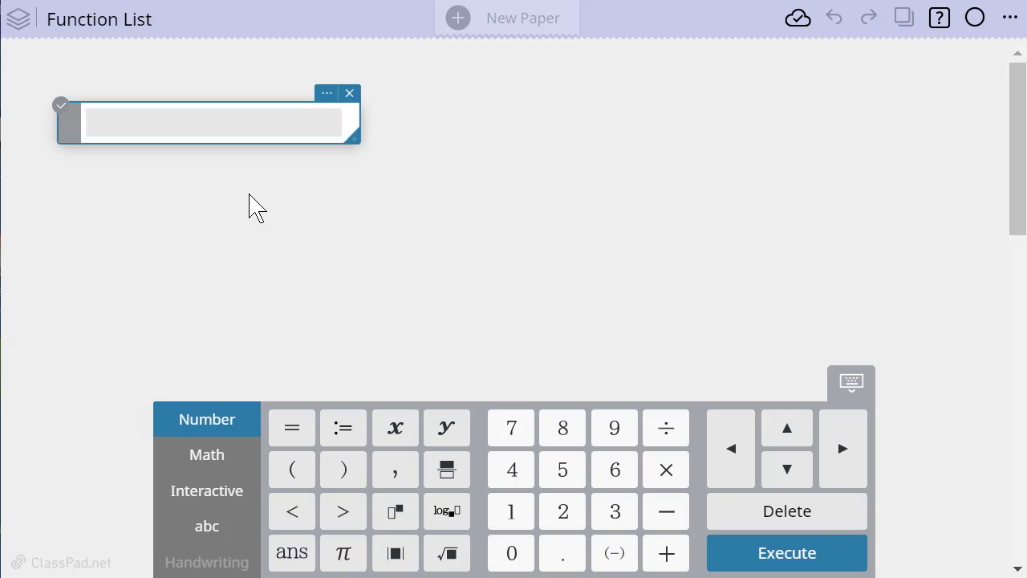
type("practice:={")
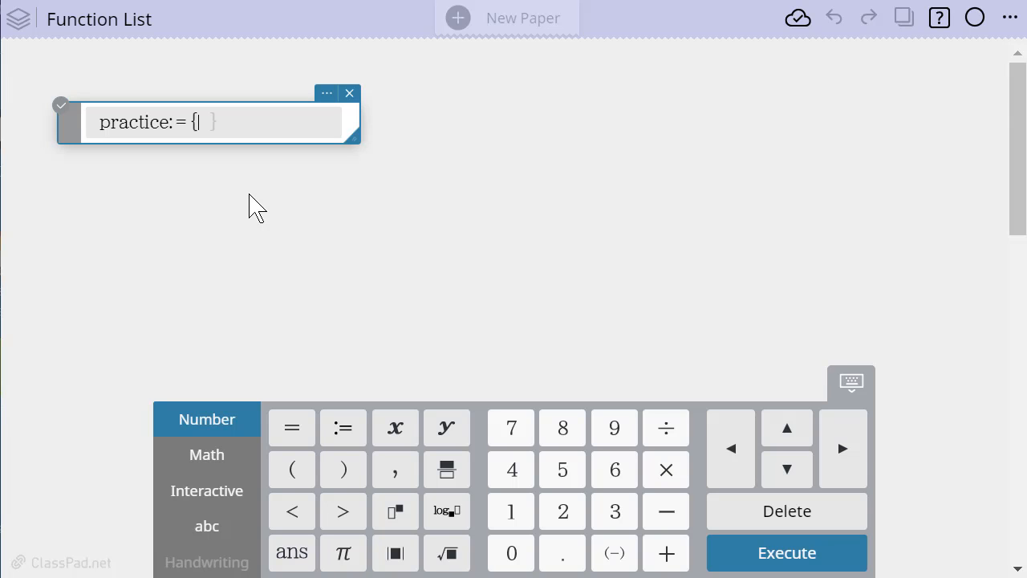
type("1,2,3,4,5,")
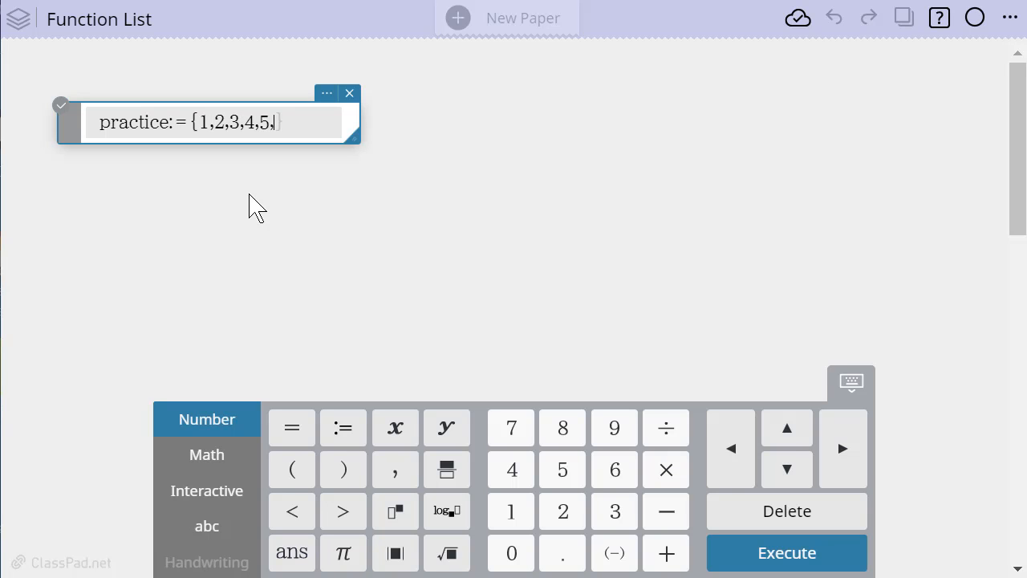
type("6")
key("Return")
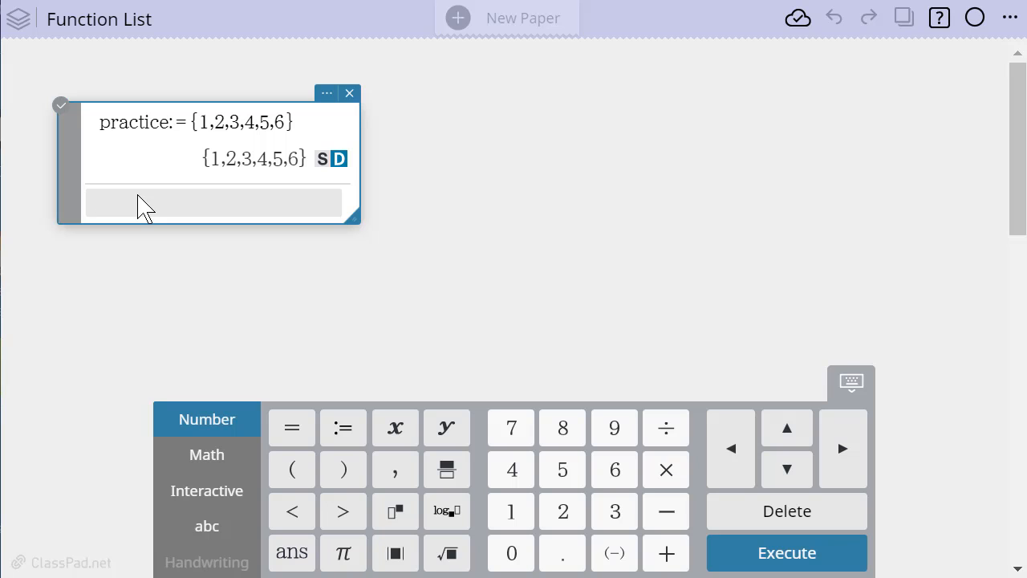
type("m")
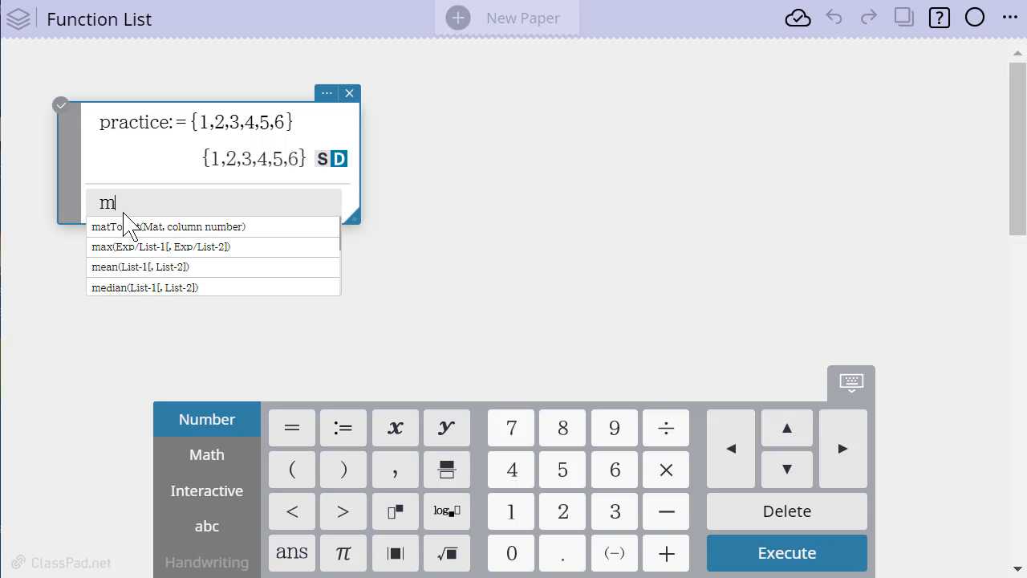
left_click(112, 271)
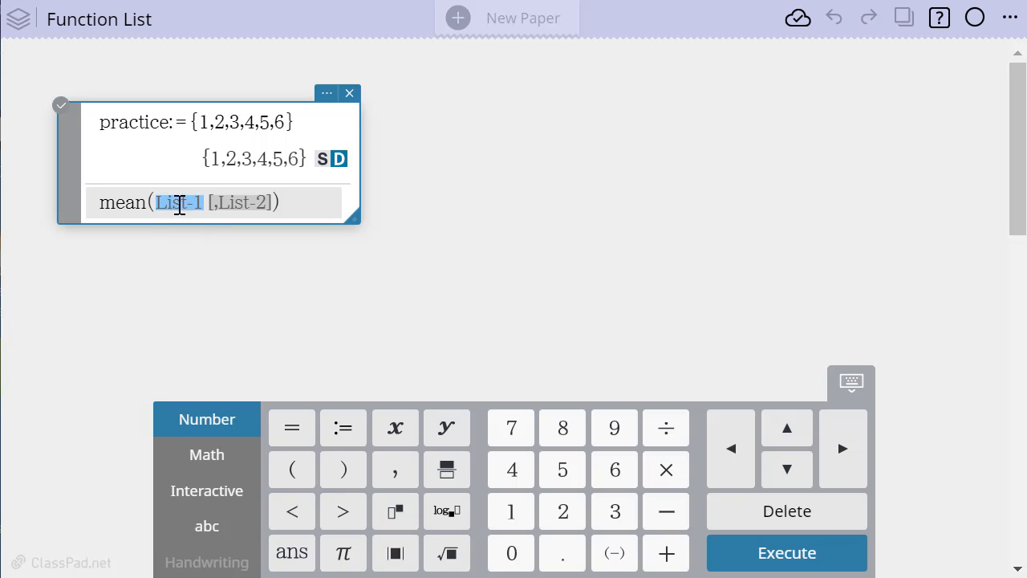
left_click_drag(276, 201, 251, 202)
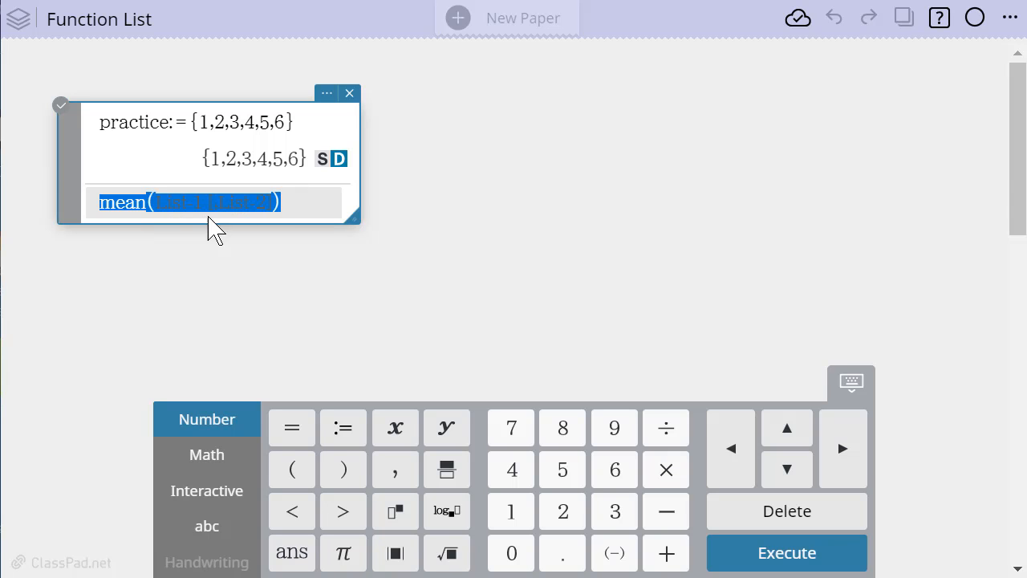
left_click(120, 242)
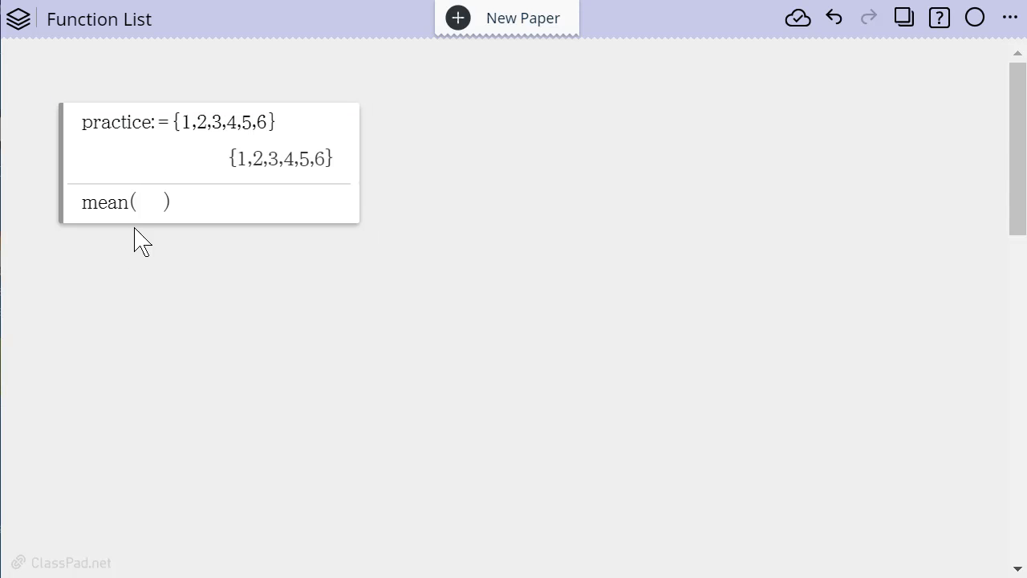
left_click(142, 203)
left_click(193, 264)
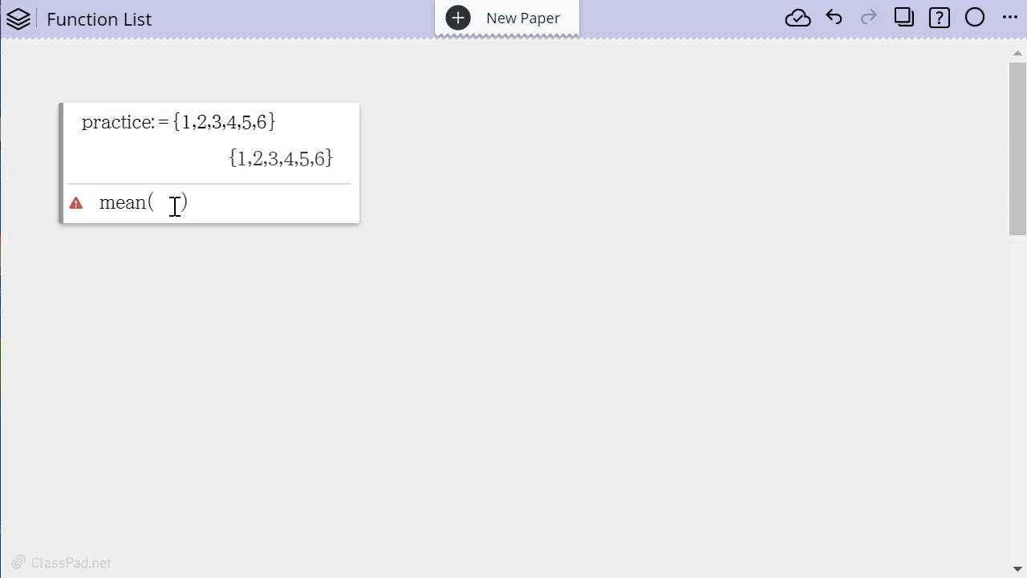
left_click(174, 201)
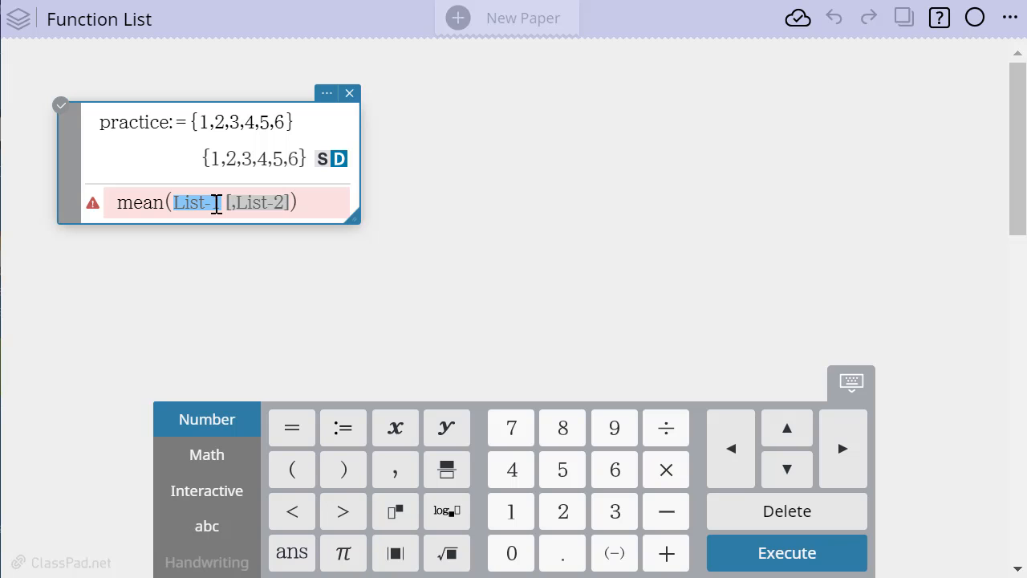
type("pract")
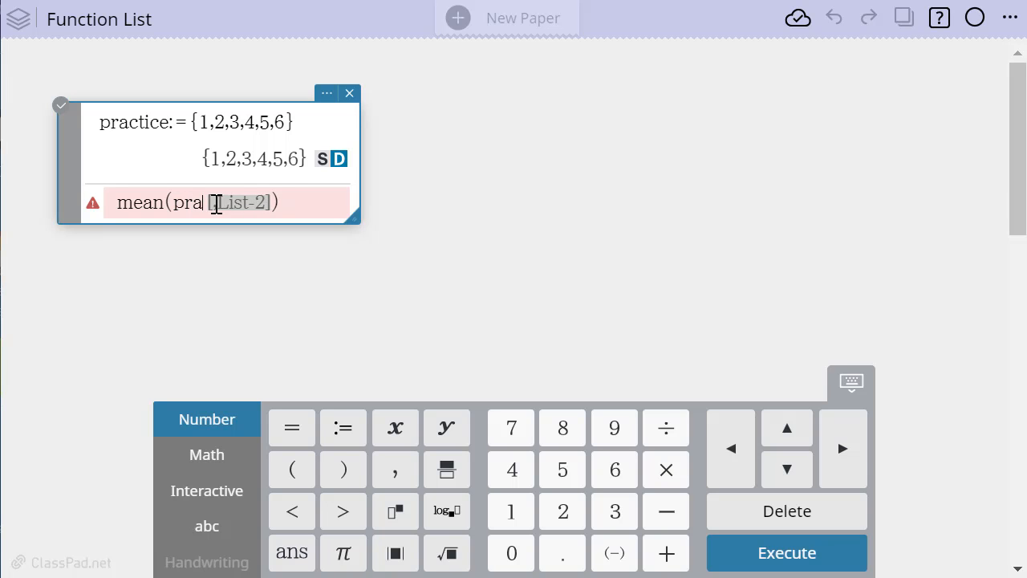
type("ice")
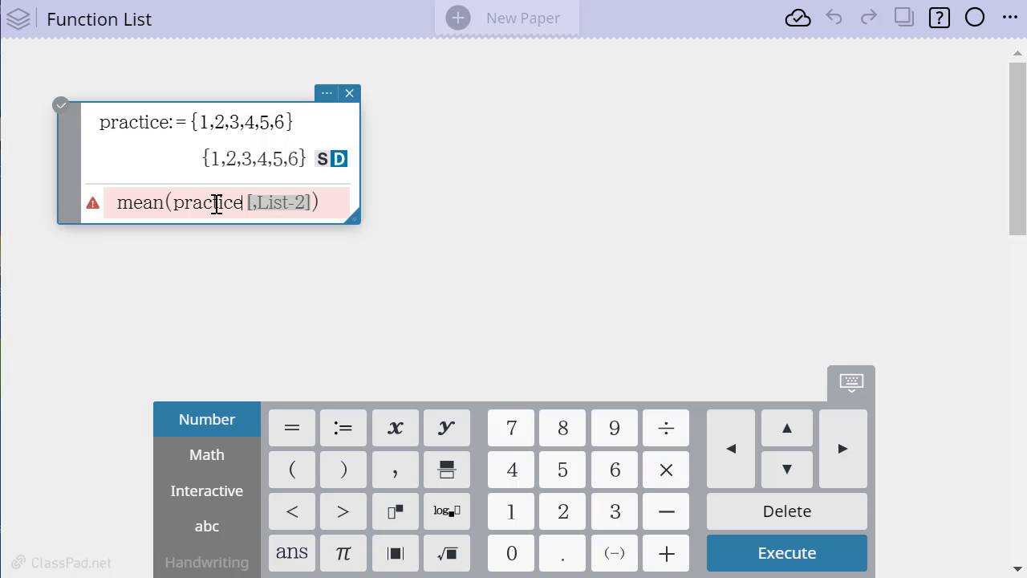
key("Delete")
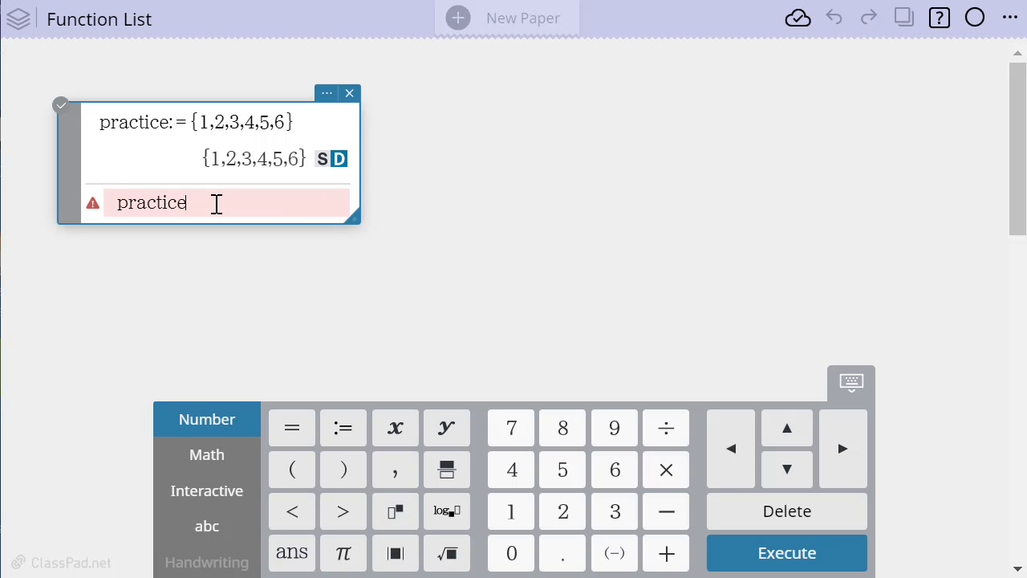
key("BackSpace")
key("BackSpace")
key("BackSpace")
Calculate the mean of the practice list with mean(practice) on the second calculation line
type("mean")
key("Return")
type("prac")
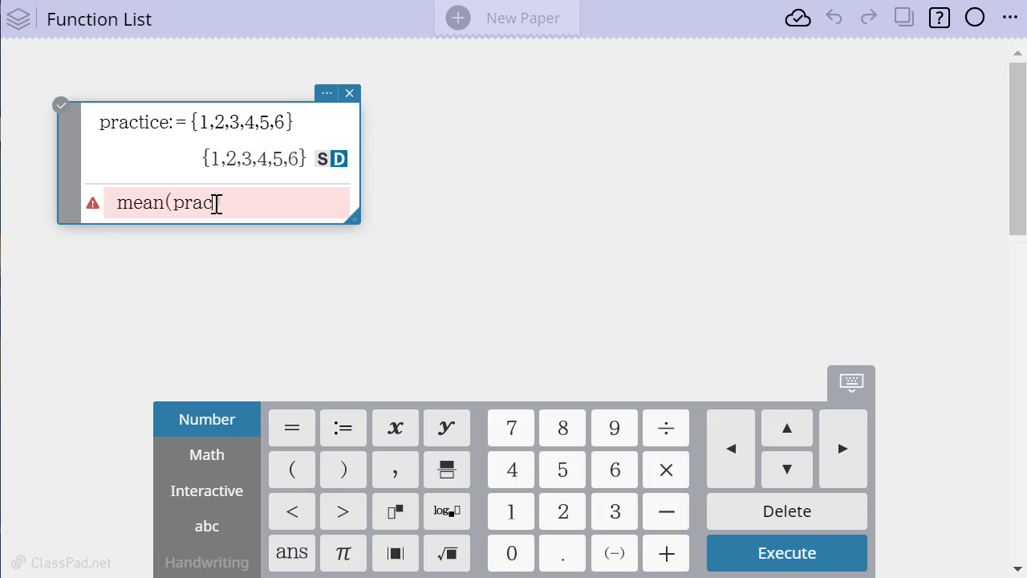
type("tice")
key("Return")
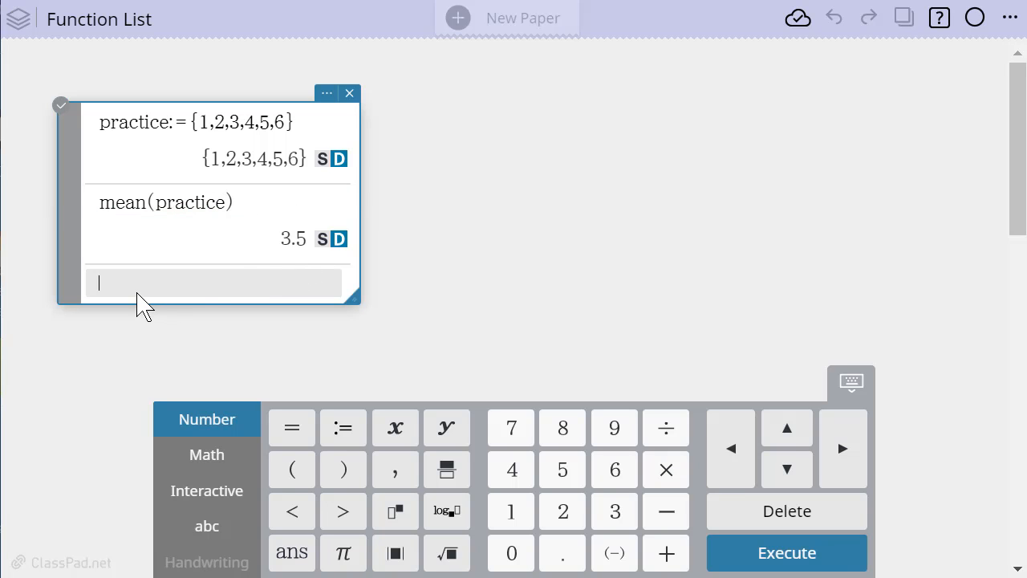
Calculate the median of the practice list on a new line, using the suggested median function
type("me")
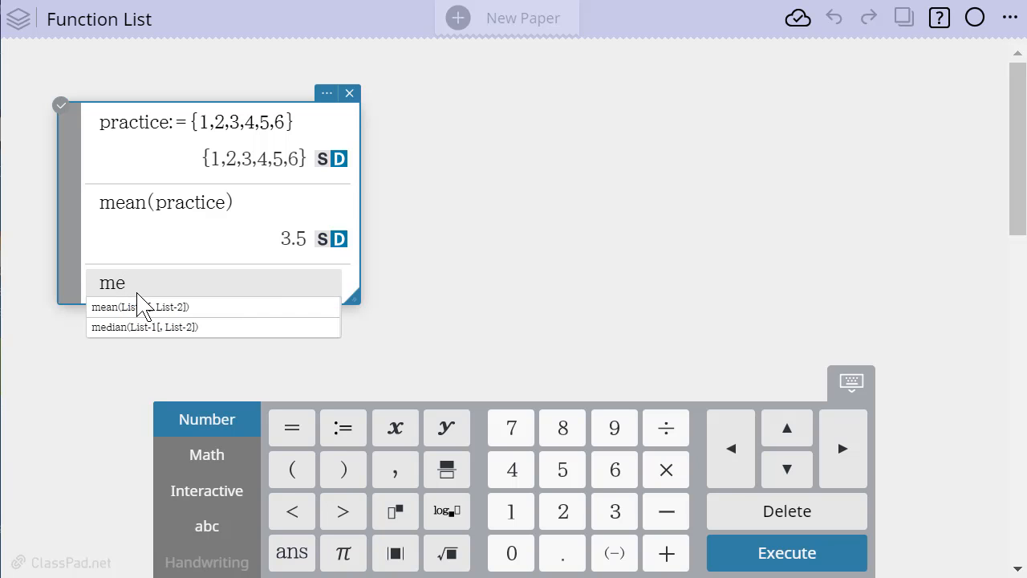
left_click(131, 327)
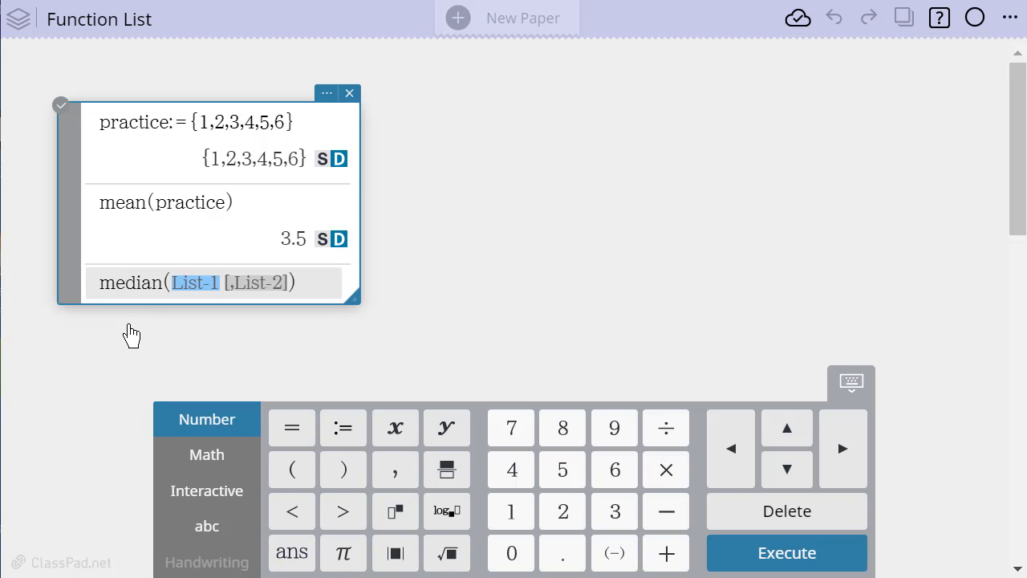
type("practice")
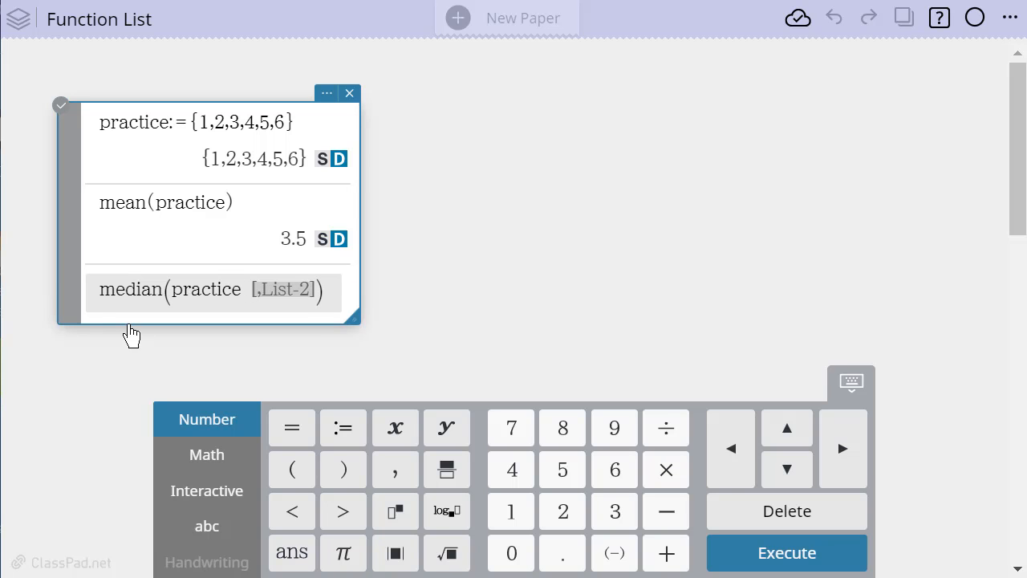
type(")")
key("Return")
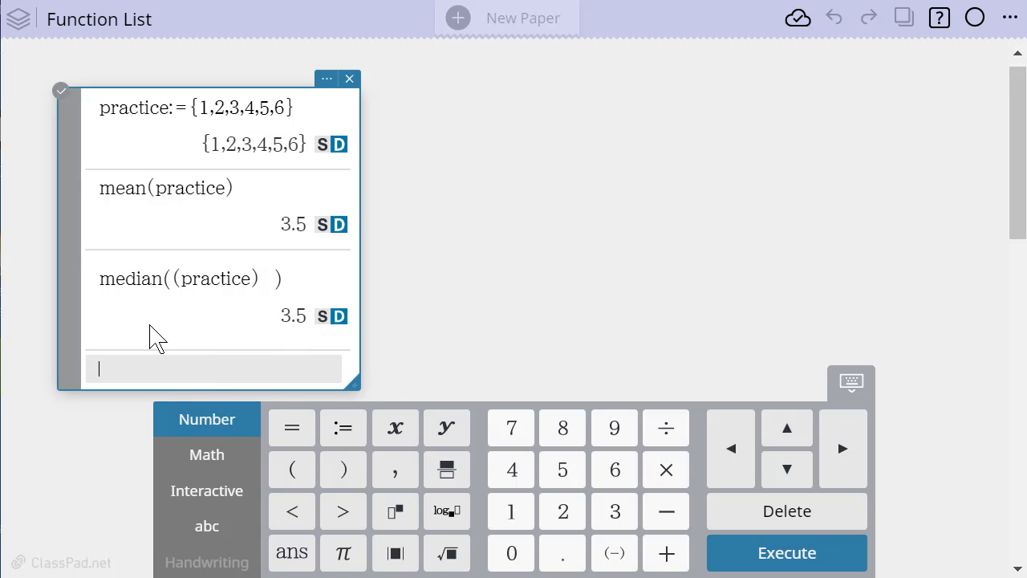
Sort the practice list in descending order with sortD(practice) on a new calculation line
type("s")
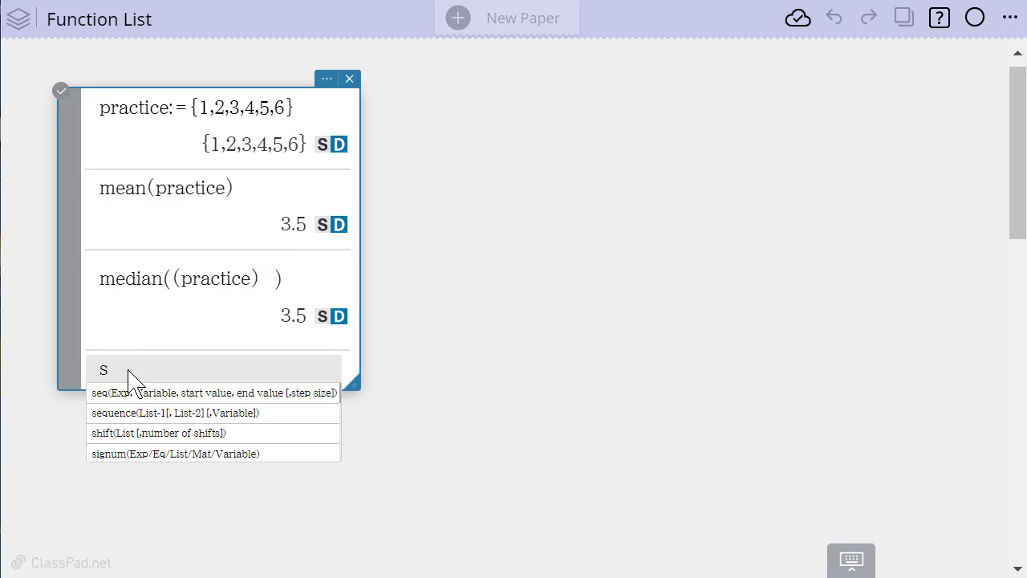
type("o")
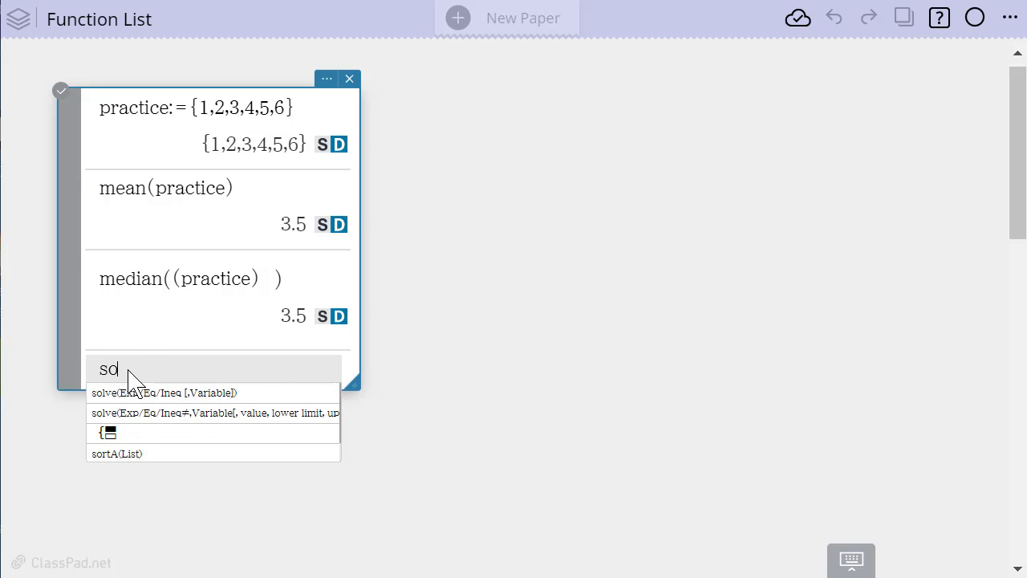
type("rt")
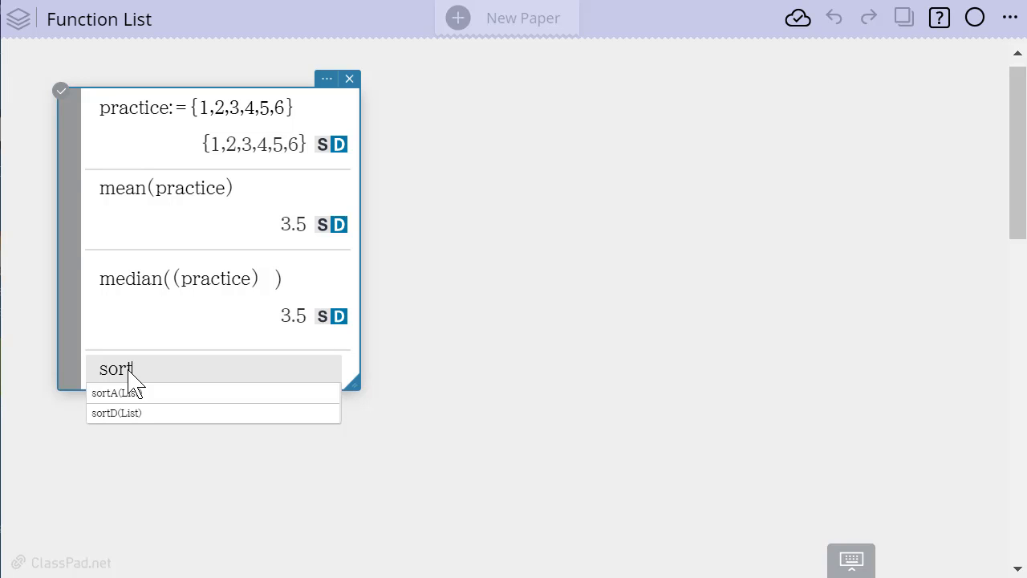
type("D")
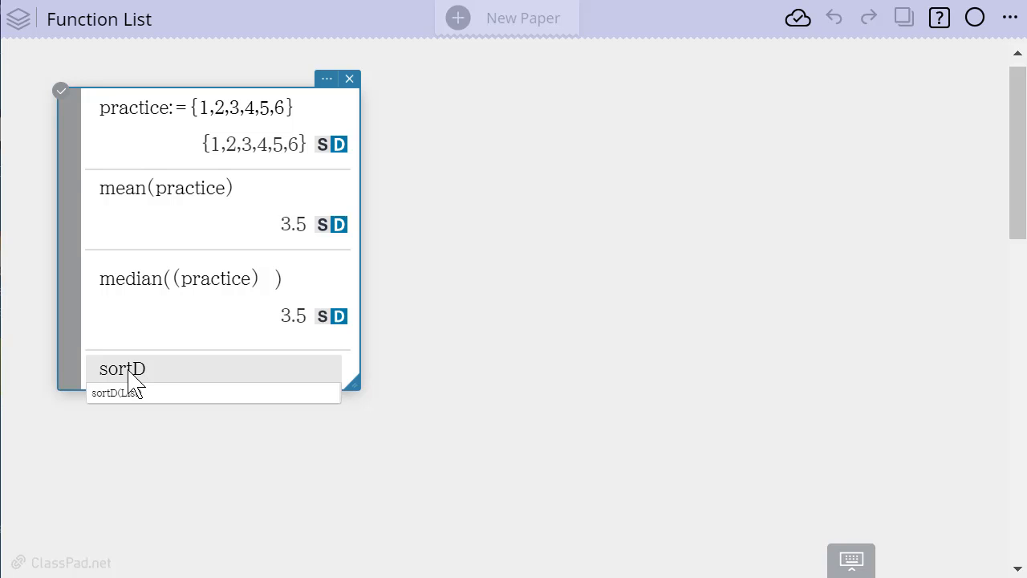
type("(practice")
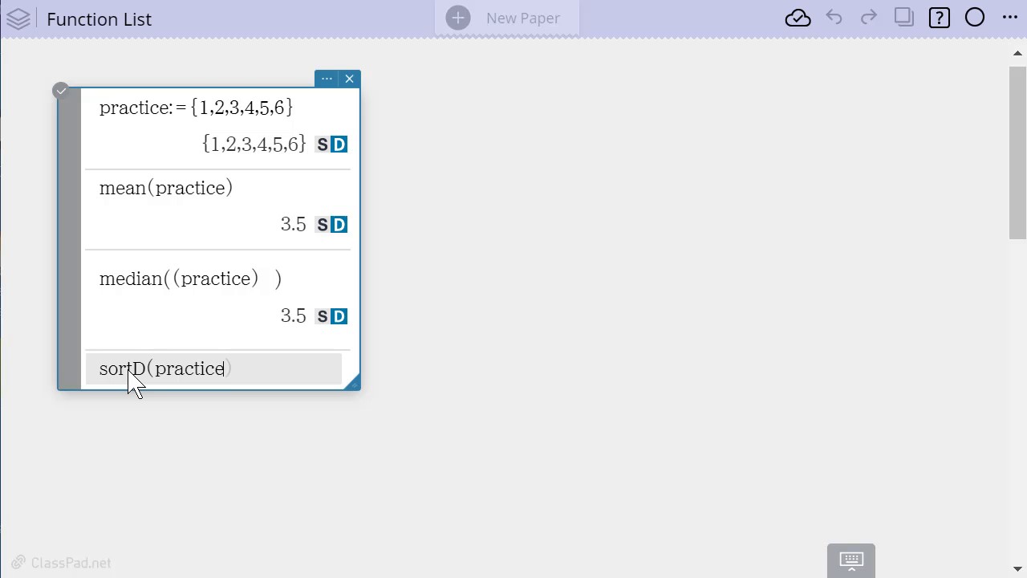
key("Return")
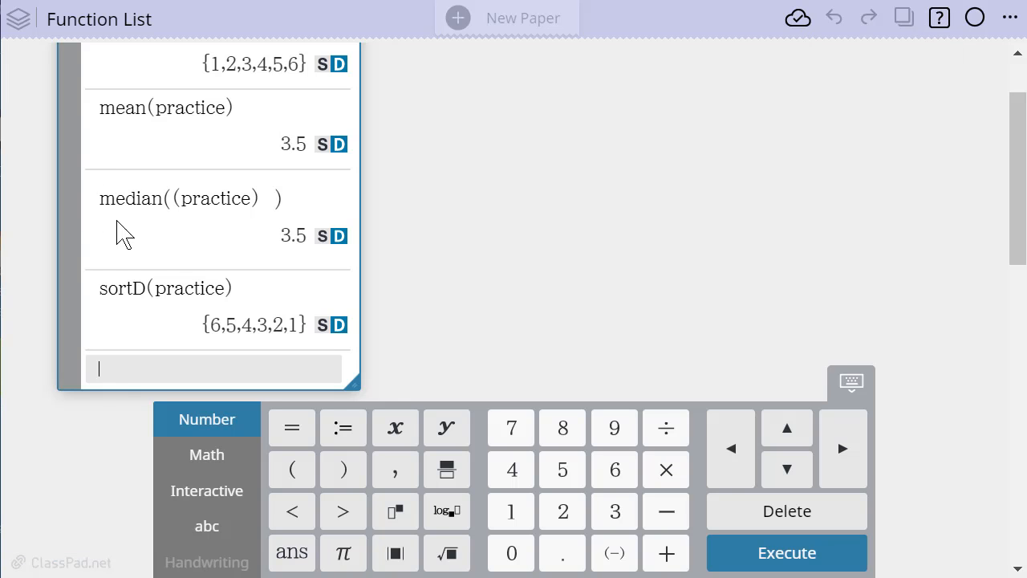
Add a Graph note with a linked equation line and insert the suggested limit template after y =
left_click(444, 95)
left_click(404, 88)
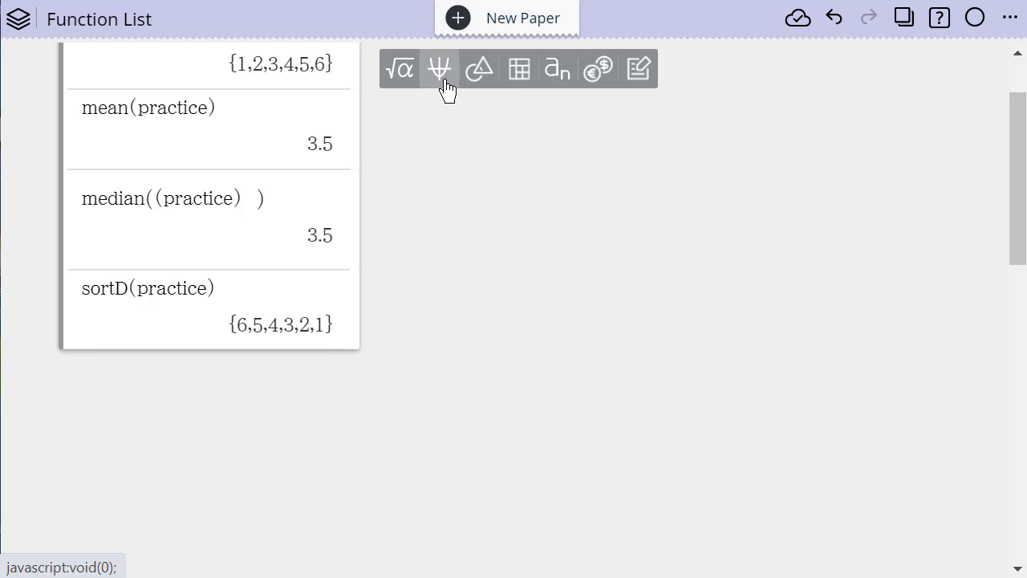
left_click(443, 81)
left_click(515, 450)
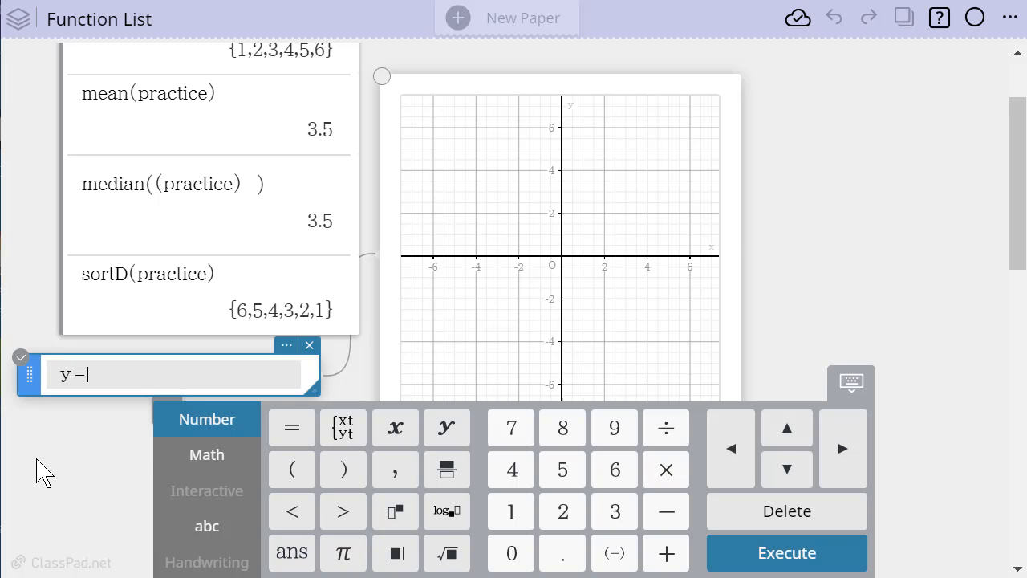
type("l")
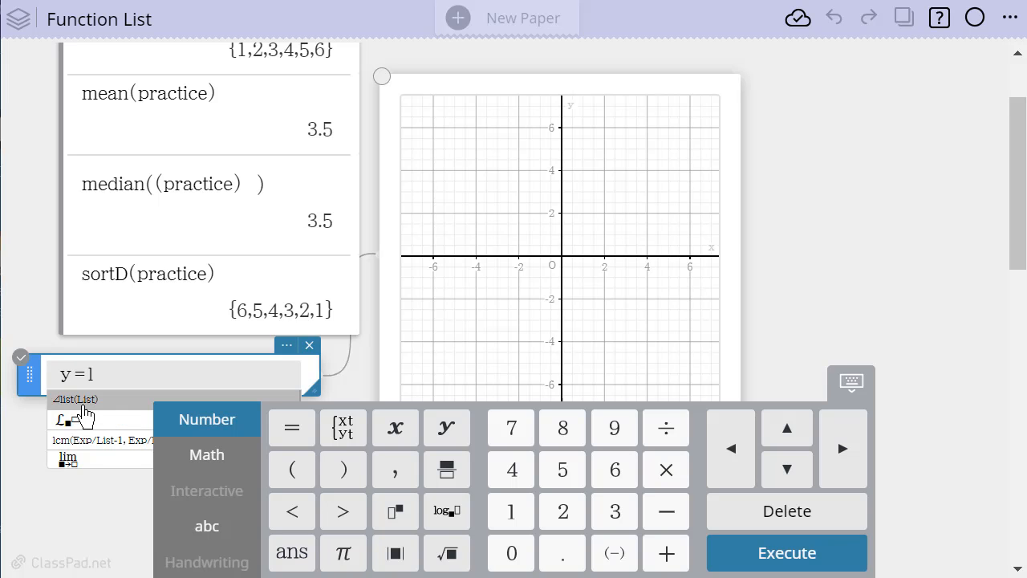
left_click(68, 460)
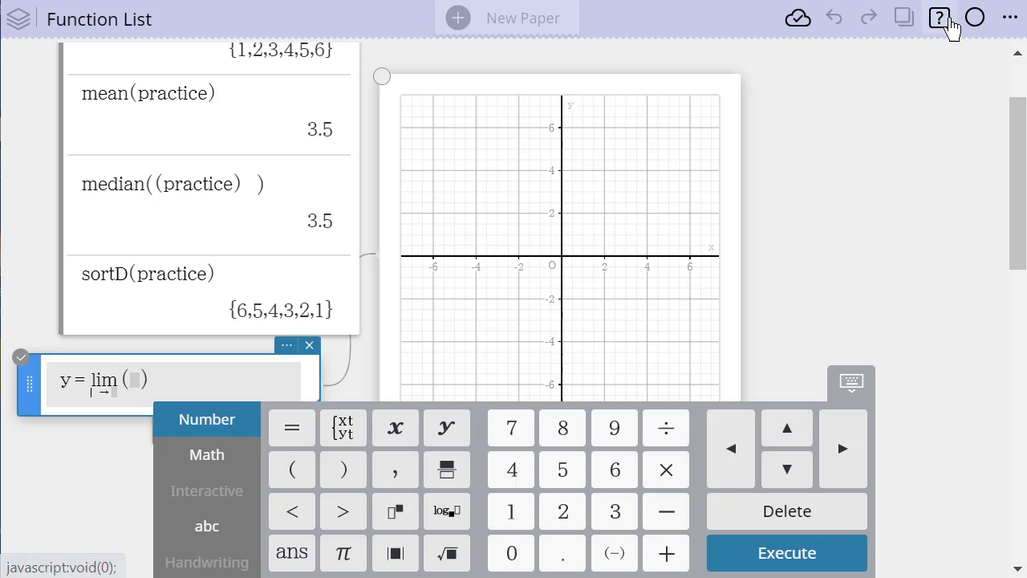
Add a Geometry note on an empty part of the paper and attach a y=f(x) equation entry to it
scroll(815, 241, "down", 10)
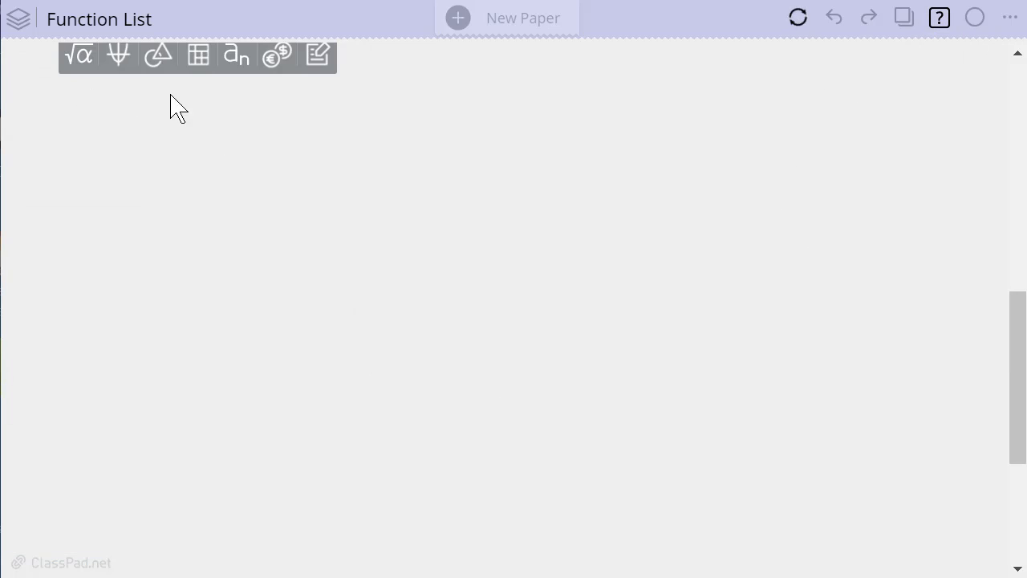
scroll(193, 161, "up", 2)
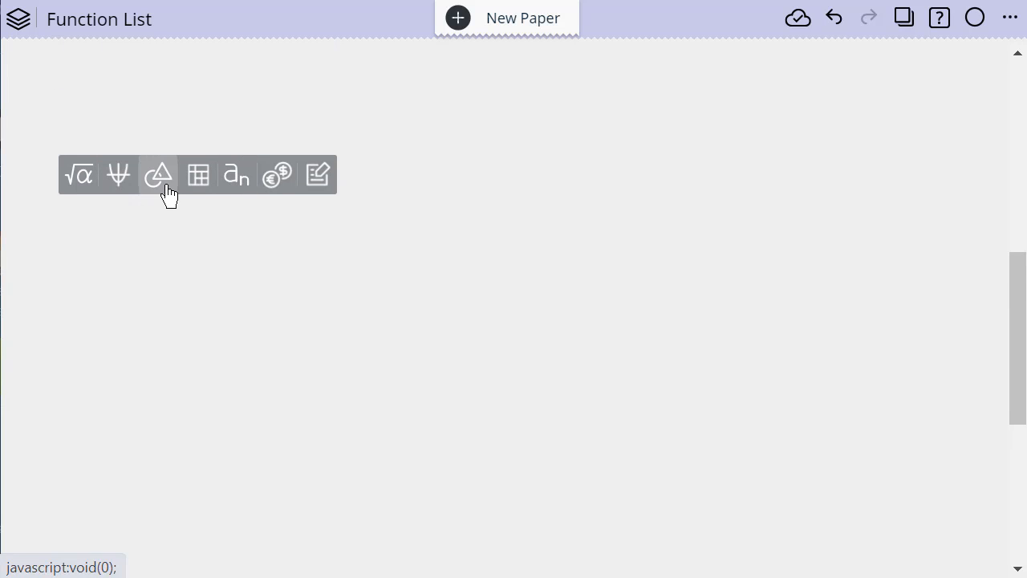
left_click(166, 191)
left_click_drag(230, 197, 230, 88)
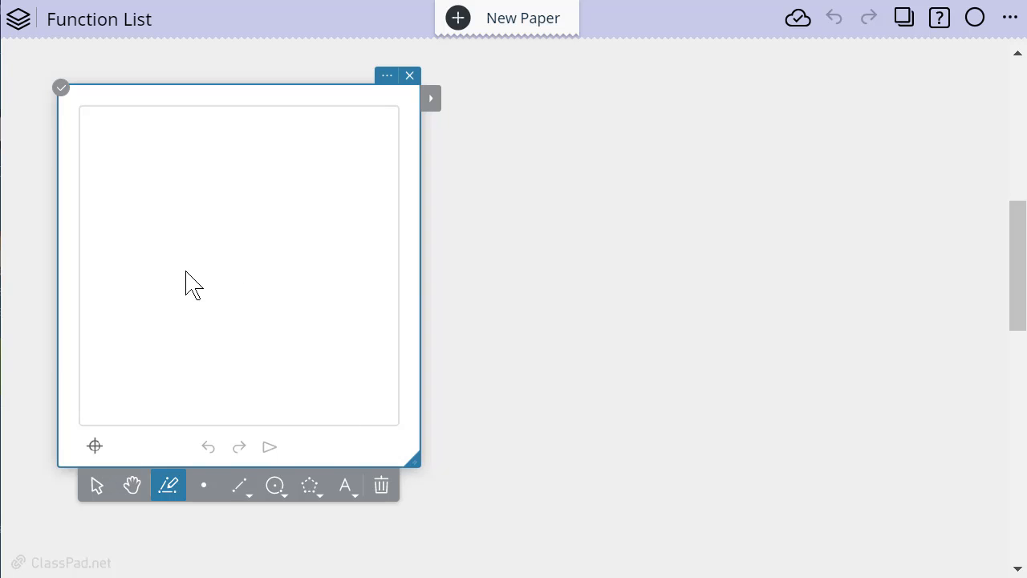
left_click(311, 492)
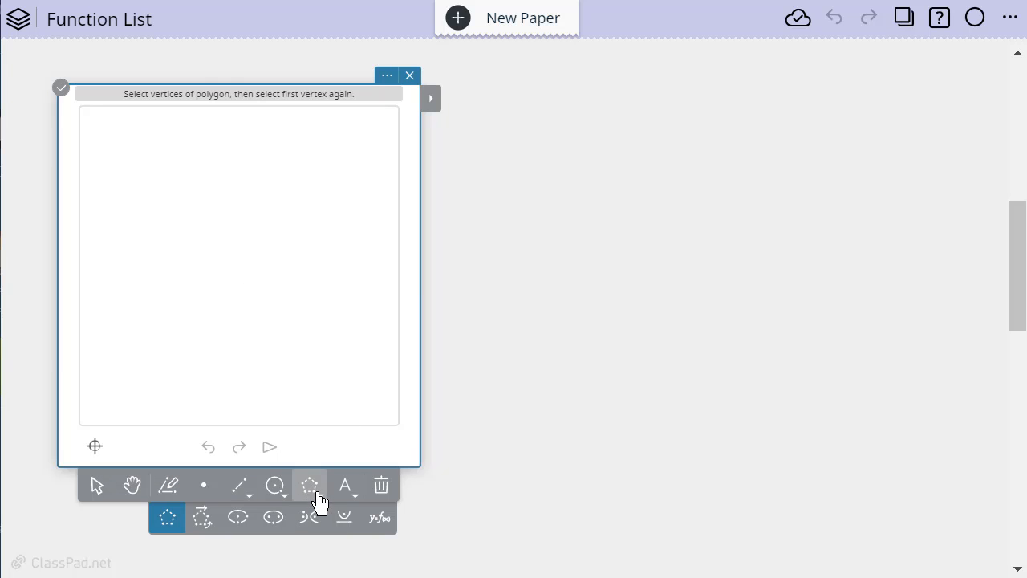
left_click(382, 533)
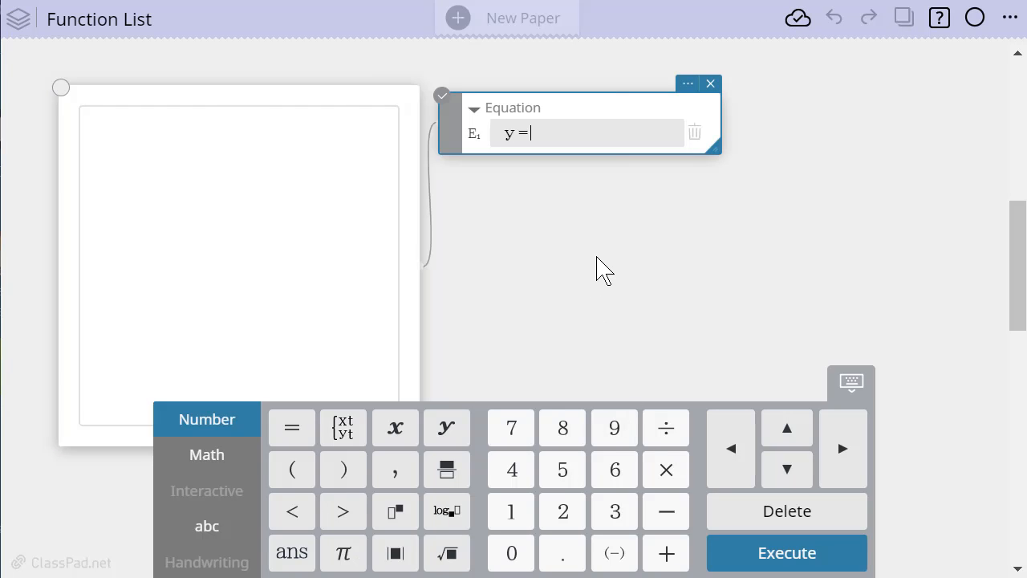
Plot the equation y=⊿list(practice) in the Geometry note, using the suggested ⊿list function
type("l")
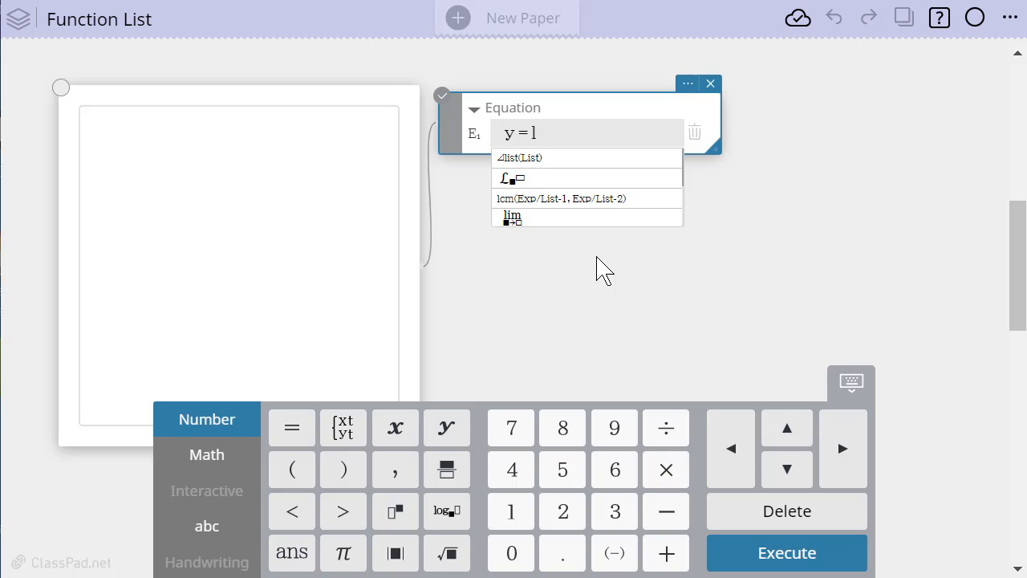
left_click(505, 157)
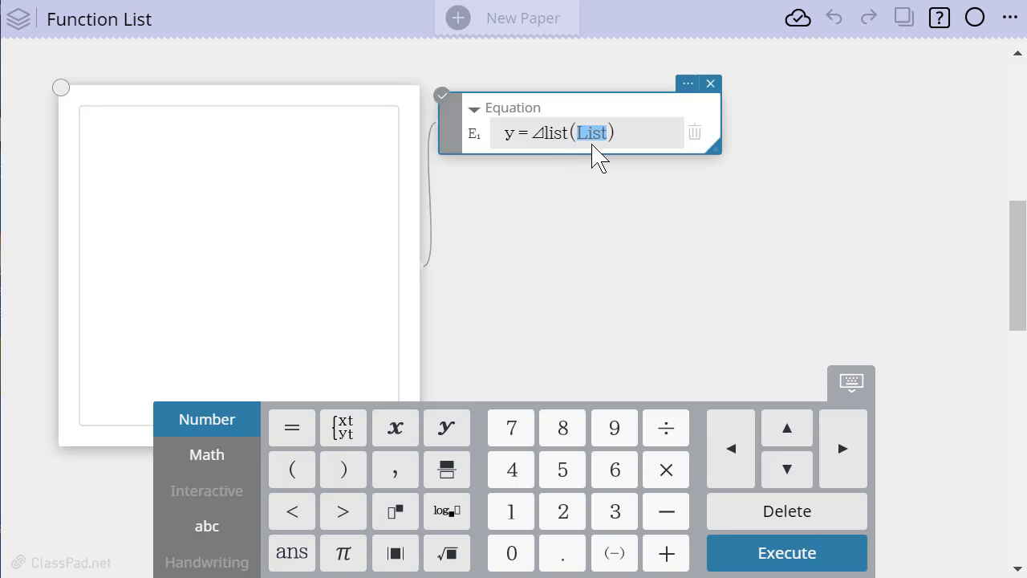
type("practice")
key("Return")
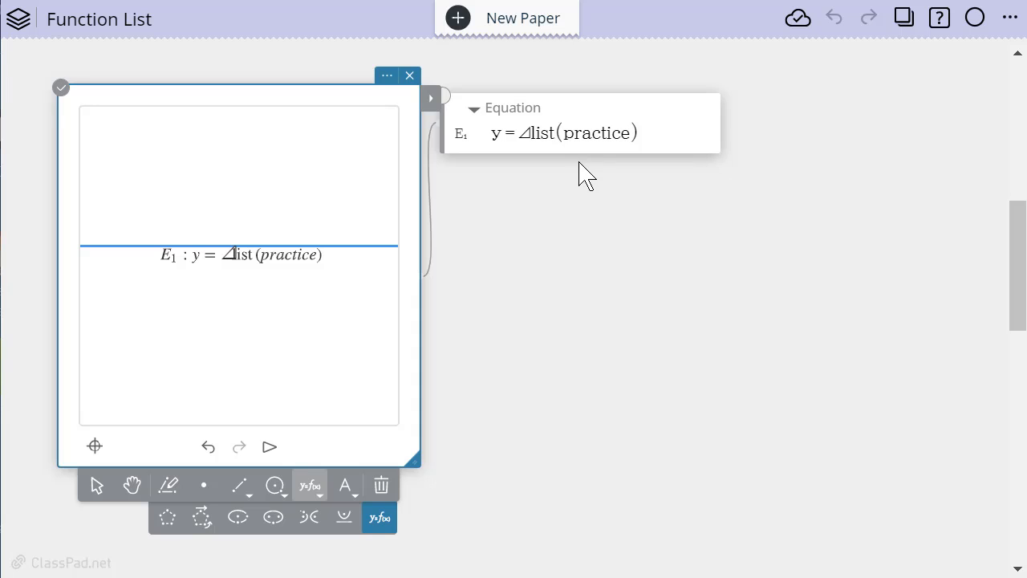
Open the Function List reference page from the help options
left_click(942, 29)
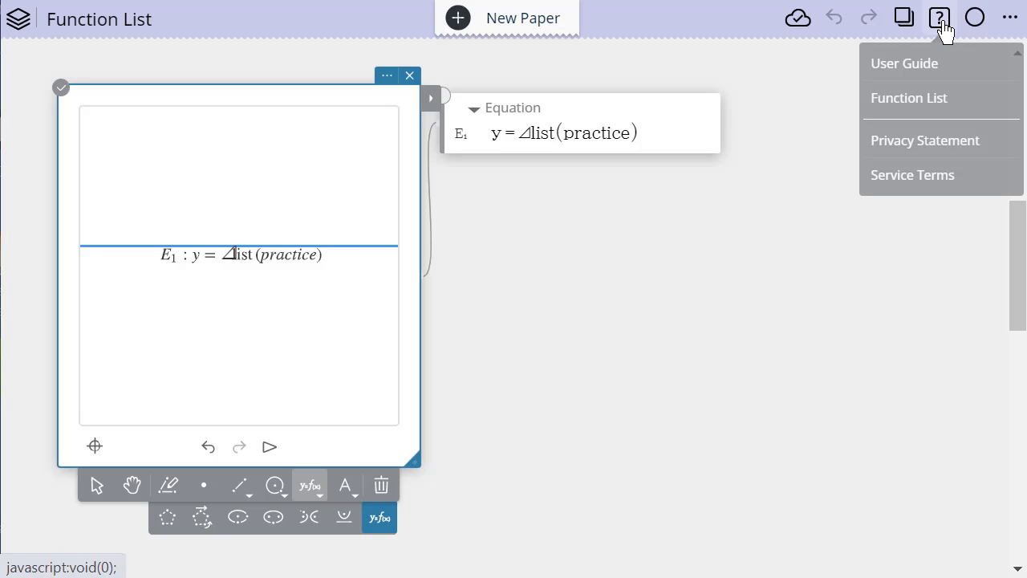
left_click(902, 106)
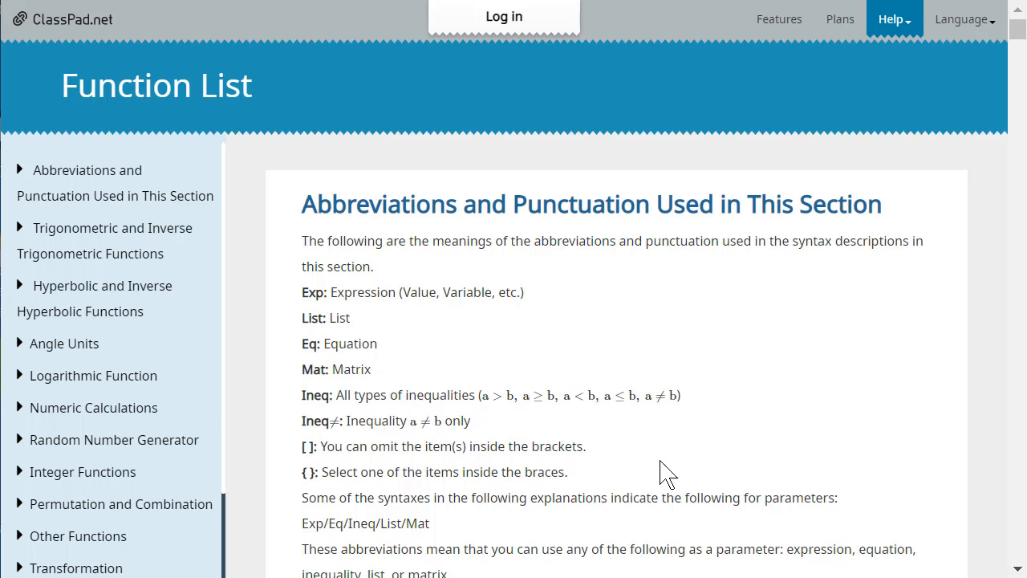
left_click(915, 29)
left_click(915, 29)
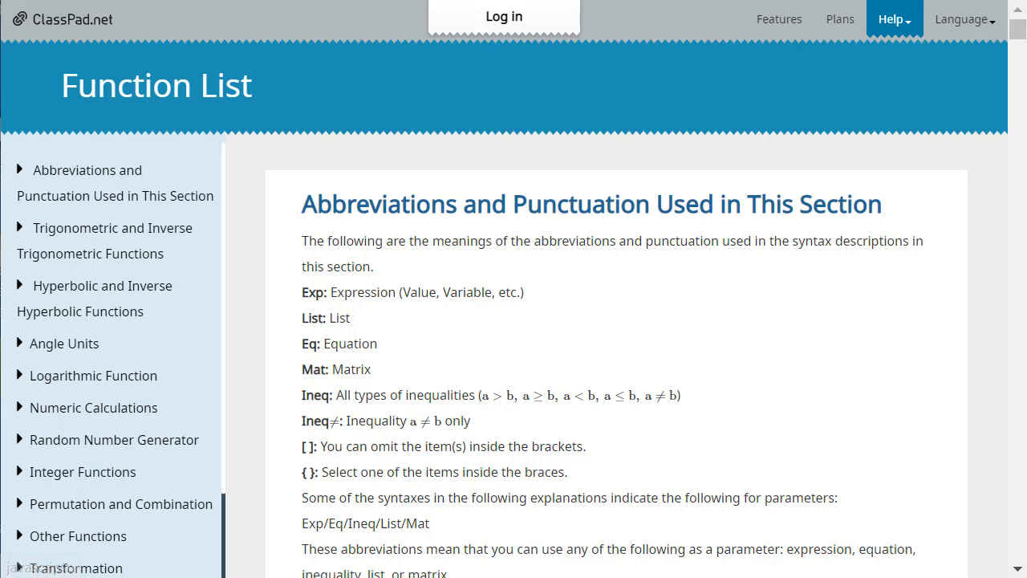